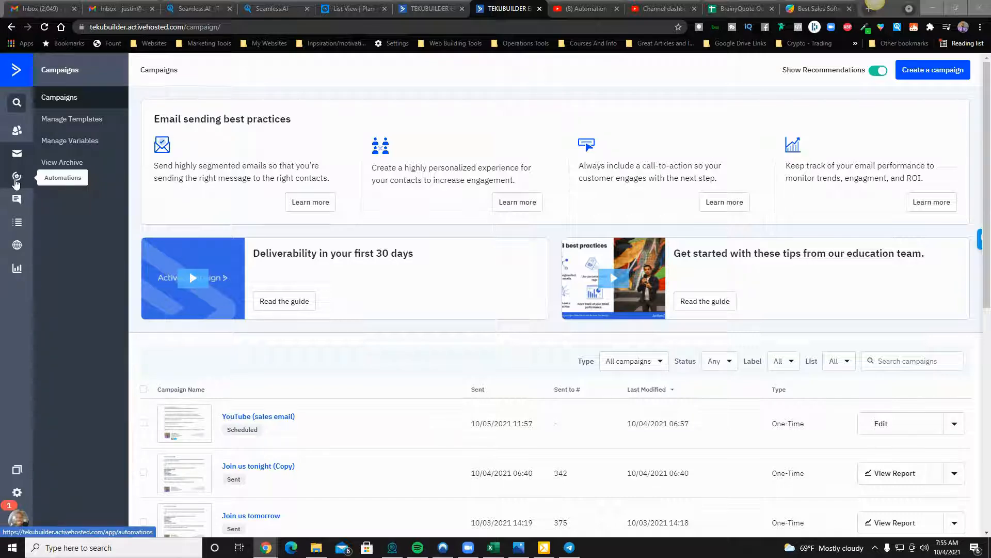
Create a new automation using the Start from Scratch recipe
{"action": "left_click", "coordinate": [16, 178]}
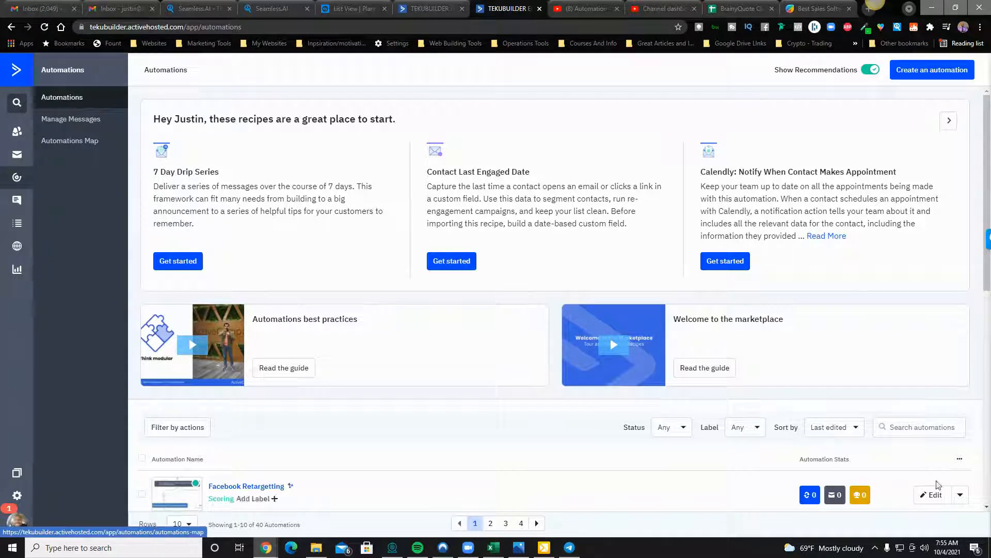
{"action": "left_click", "coordinate": [932, 73]}
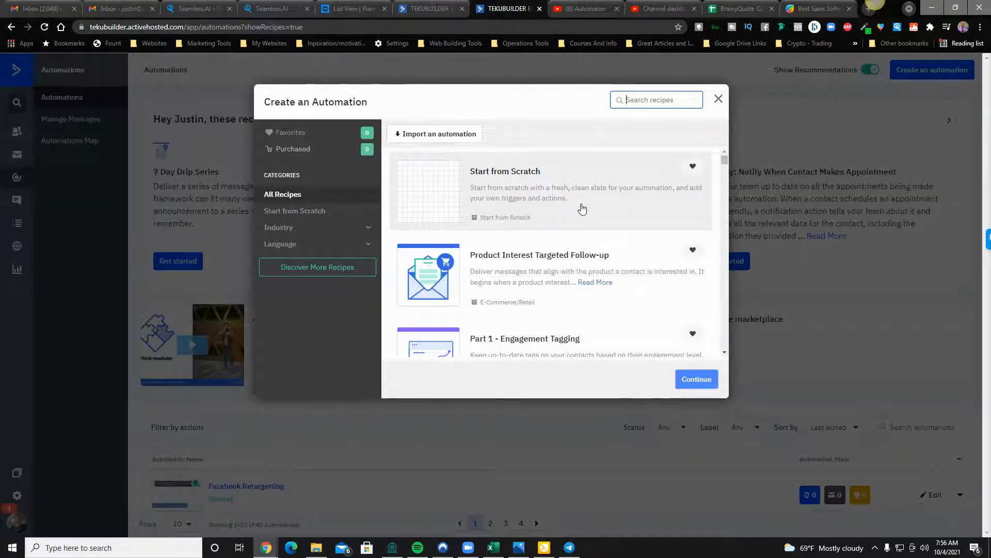
{"action": "mouse_move", "coordinate": [726, 163]}
{"action": "left_mouse_down"}
{"action": "mouse_move", "coordinate": [711, 261]}
{"action": "mouse_move", "coordinate": [717, 317]}
{"action": "mouse_move", "coordinate": [722, 143]}
{"action": "left_mouse_up"}
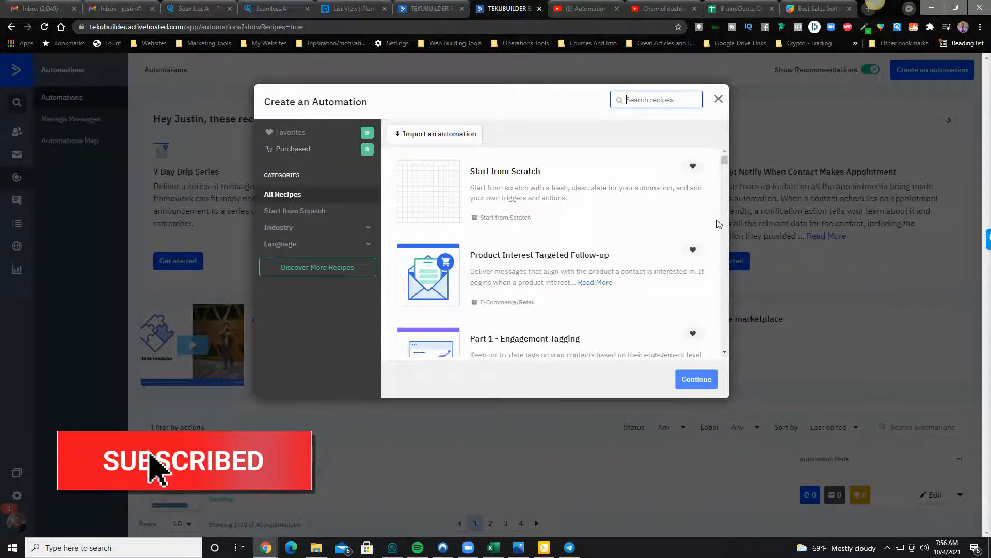
{"action": "left_click", "coordinate": [512, 177]}
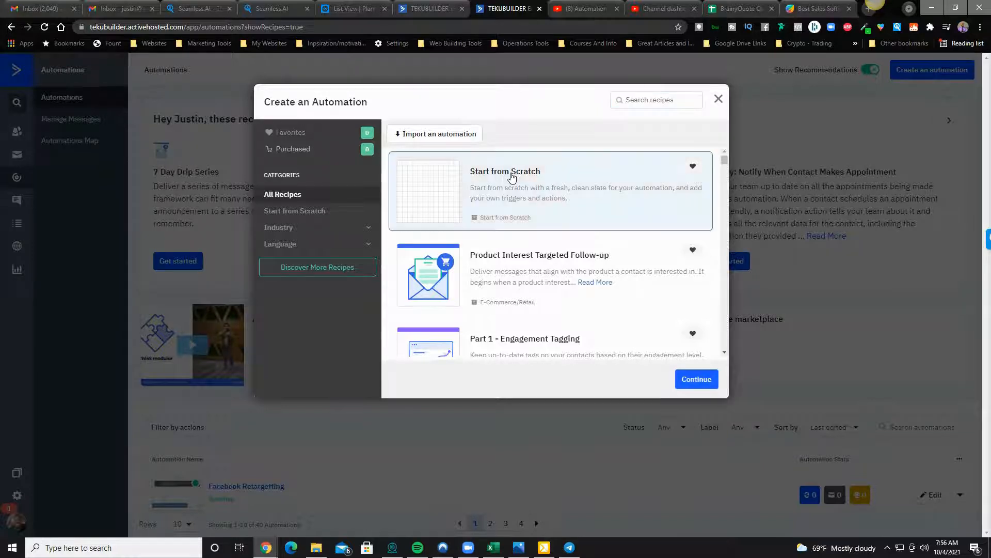
{"action": "left_click", "coordinate": [697, 380]}
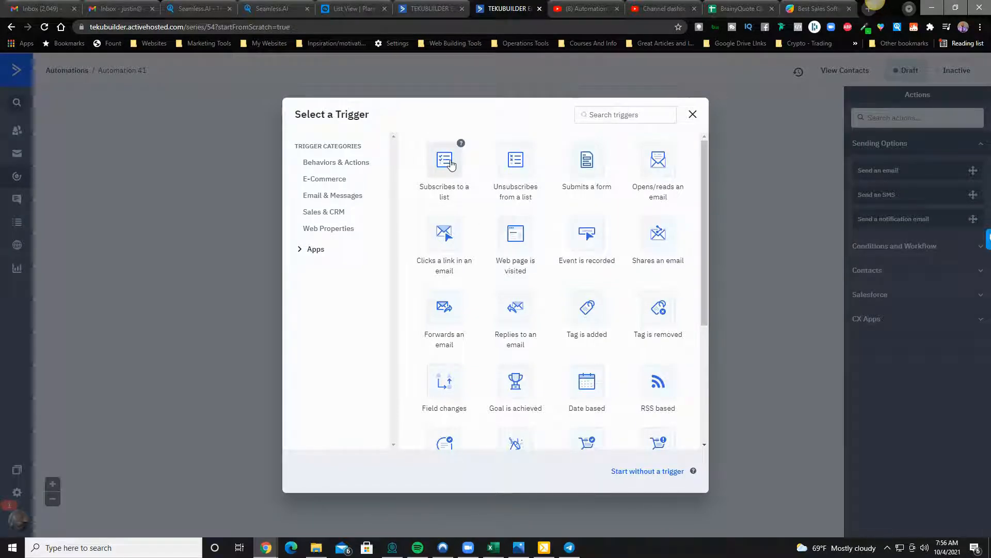
Add a start trigger for contacts who subscribe to the AM Engine list, running once
{"action": "left_click", "coordinate": [445, 161]}
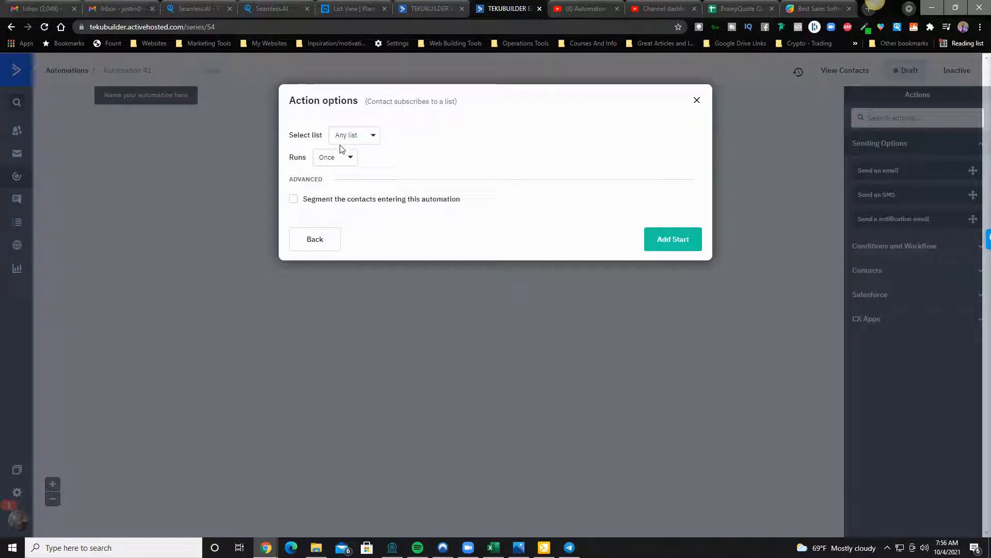
{"action": "left_click", "coordinate": [360, 140]}
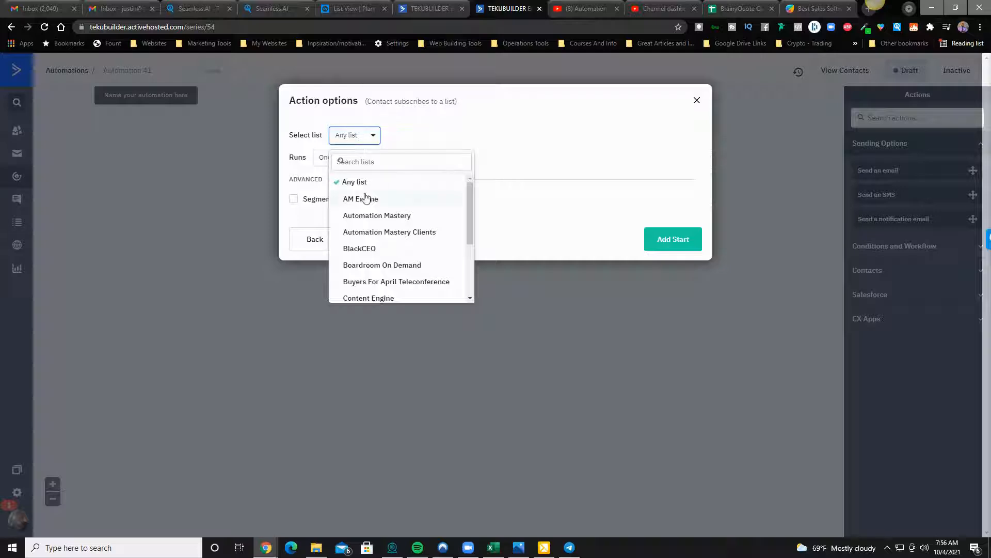
{"action": "left_click", "coordinate": [366, 202]}
{"action": "left_click", "coordinate": [348, 162]}
{"action": "left_click", "coordinate": [518, 148]}
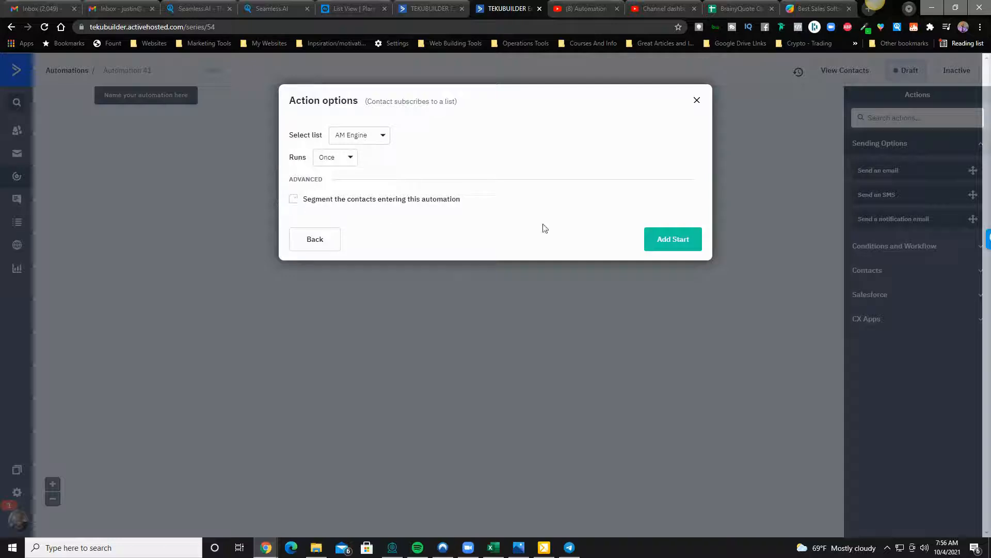
{"action": "left_click", "coordinate": [682, 242]}
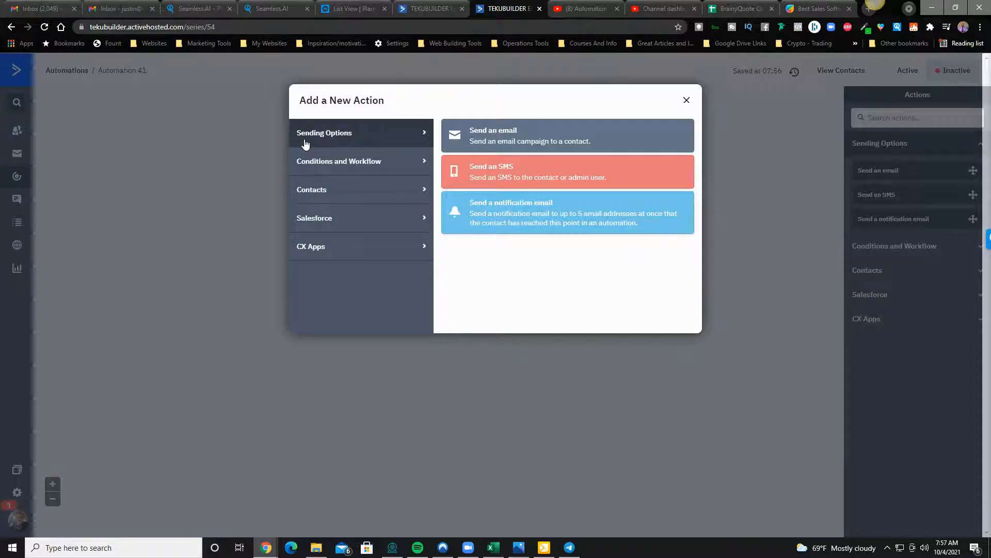
Add a send-email action to the automation and create a new email named "Test Email" for it
{"action": "left_click", "coordinate": [520, 143]}
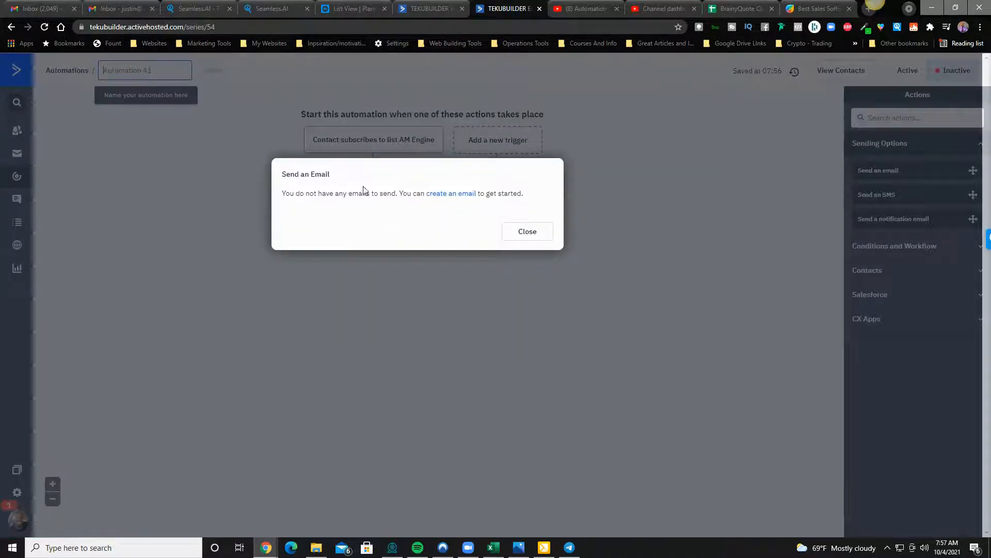
{"action": "left_click", "coordinate": [449, 194]}
{"action": "left_click", "coordinate": [420, 241]}
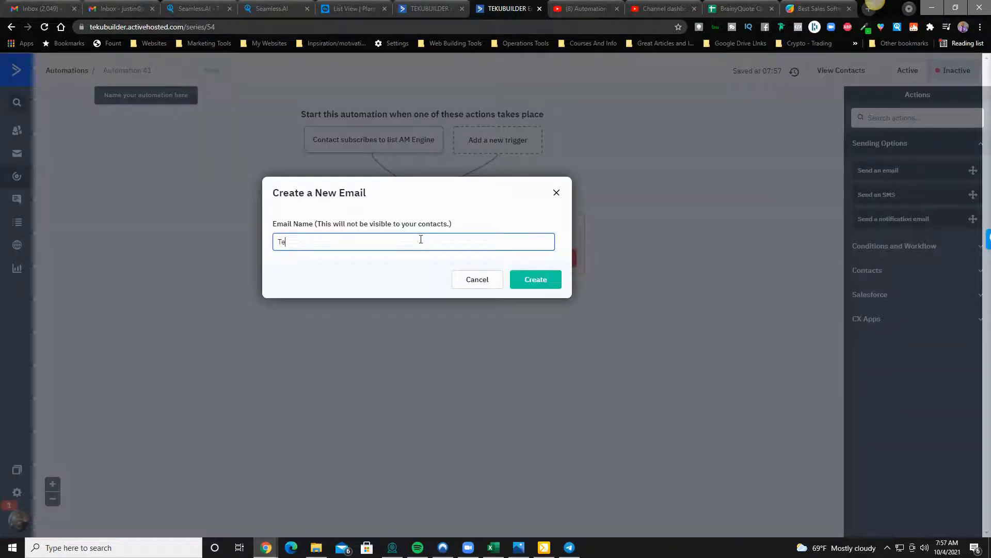
{"action": "type", "text": "Test Email"}
{"action": "left_click", "coordinate": [538, 276]}
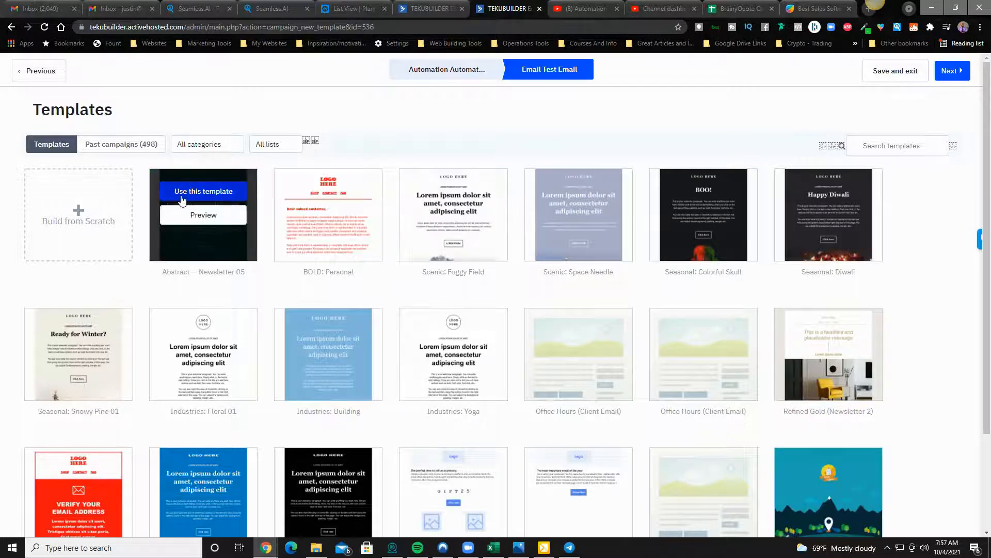
Base the email on the past campaign "YouTube (sales email)" and set its subject to "test email"
{"action": "left_click", "coordinate": [127, 145]}
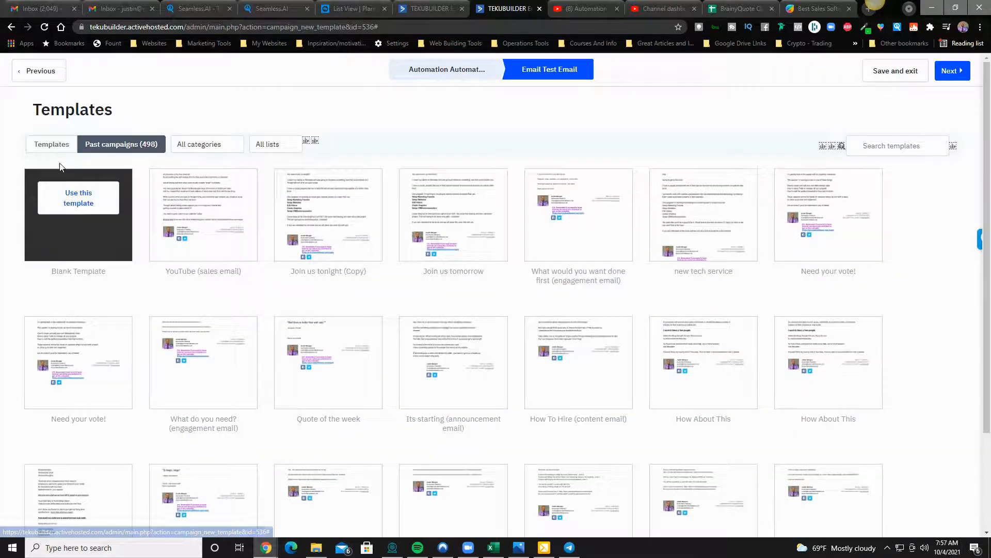
{"action": "mouse_move", "coordinate": [186, 175]}
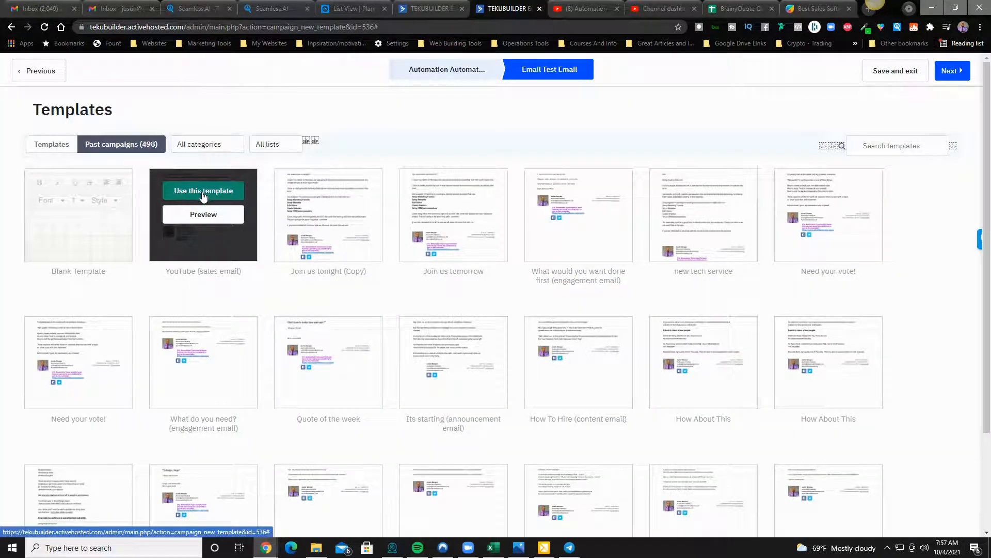
{"action": "left_click", "coordinate": [203, 191]}
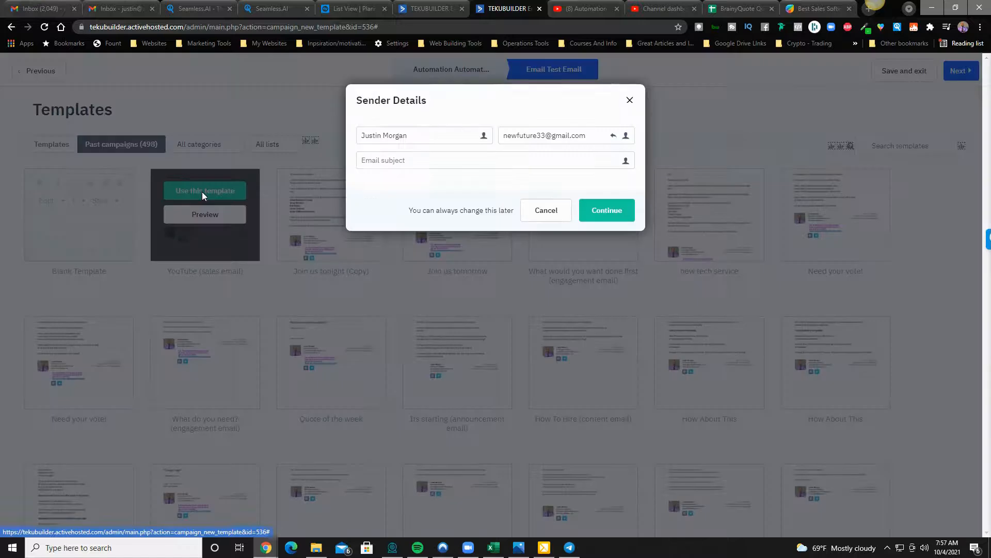
{"action": "left_click", "coordinate": [454, 162]}
{"action": "type", "text": "test email"}
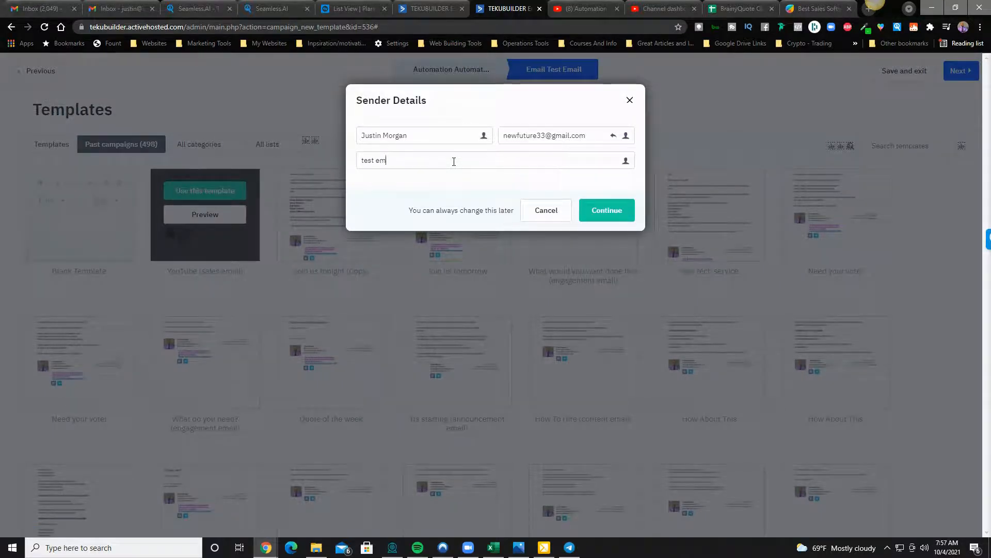
{"action": "left_click", "coordinate": [615, 212]}
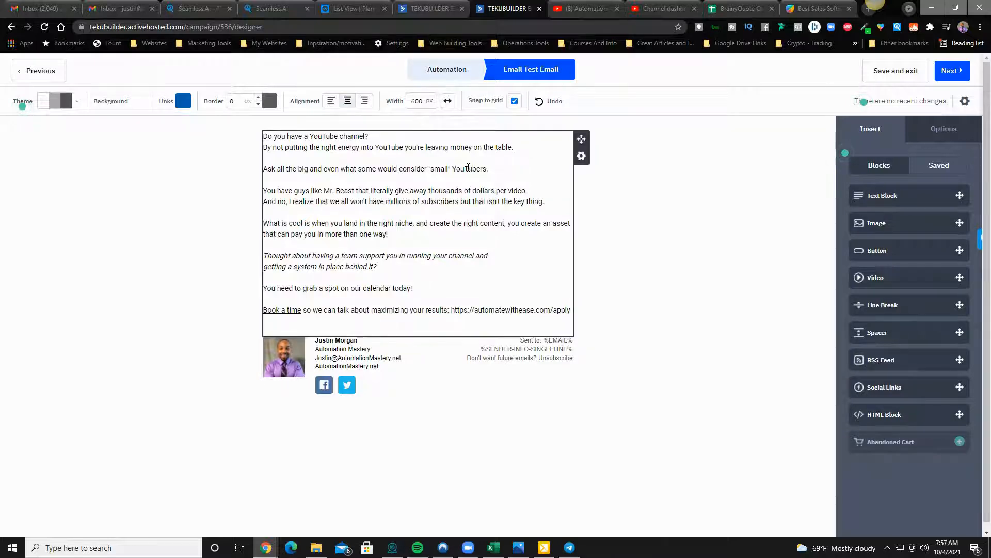
Add "Whatever you want" after the email's opening question and "Send me food" on a separate line below it
{"action": "left_click", "coordinate": [468, 166]}
{"action": "triple_click", "coordinate": [469, 167]}
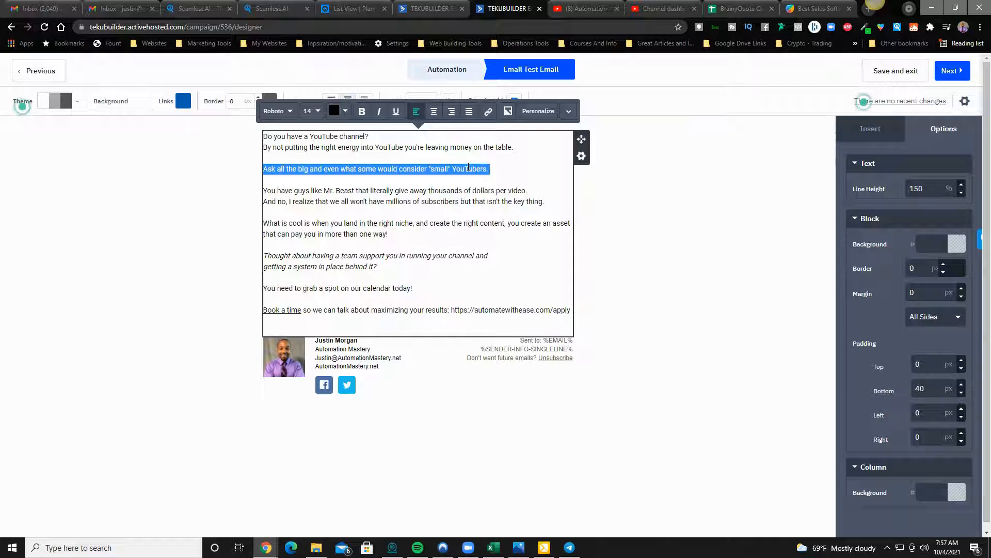
{"action": "left_click", "coordinate": [388, 138]}
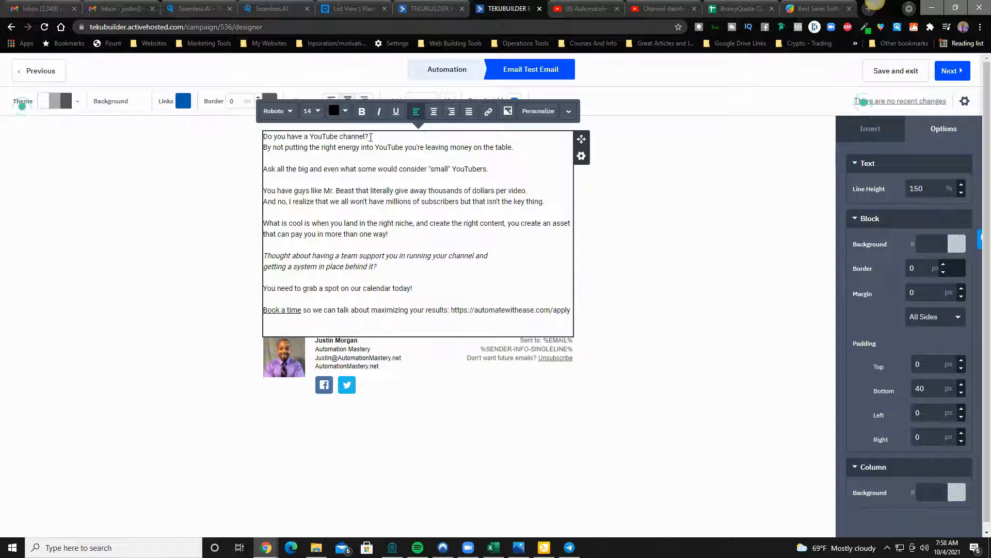
{"action": "type", "text": "Whatever you want"}
{"action": "key", "text": "Return"}
{"action": "key", "text": "Return"}
{"action": "key", "text": "Return"}
{"action": "key", "text": "Return"}
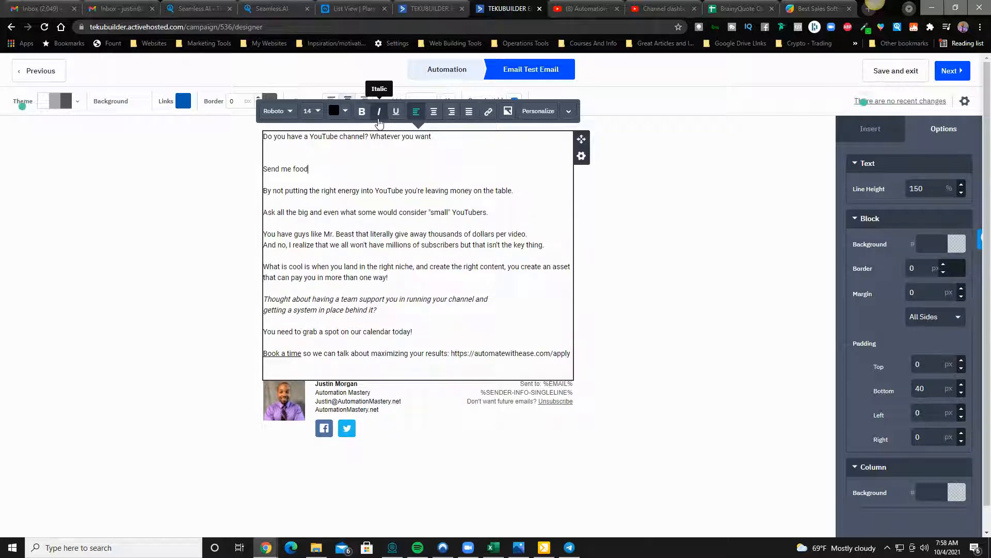
{"action": "left_click", "coordinate": [655, 162]}
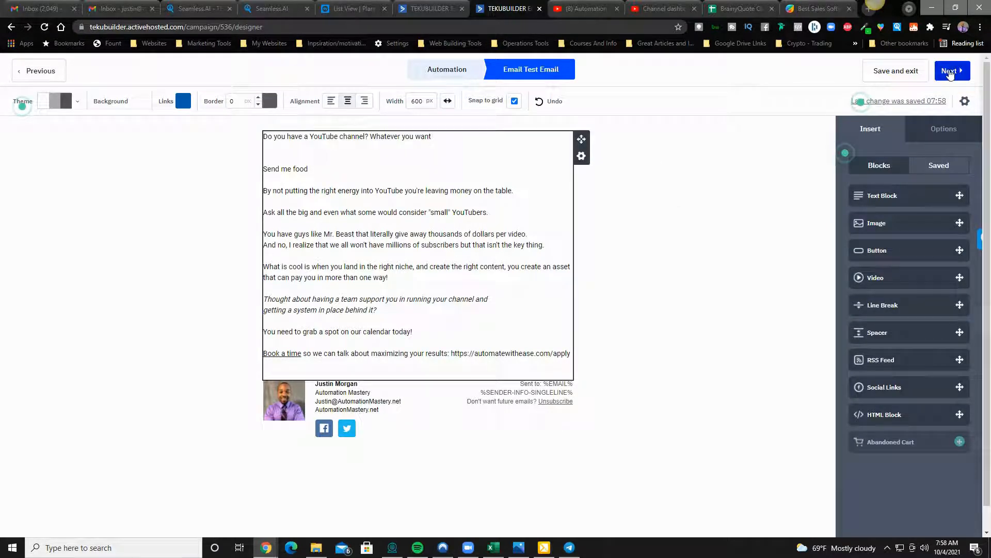
Review the campaign summary, finish the email and save Test Email as the one the automation sends
{"action": "left_click", "coordinate": [949, 70]}
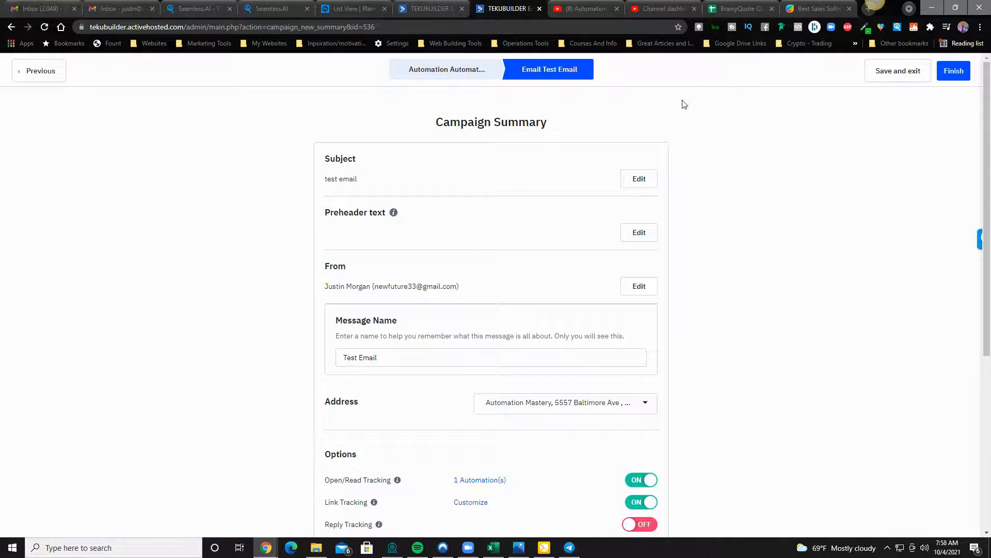
{"action": "scroll", "coordinate": [548, 227], "scroll_direction": "down", "scroll_amount": 1}
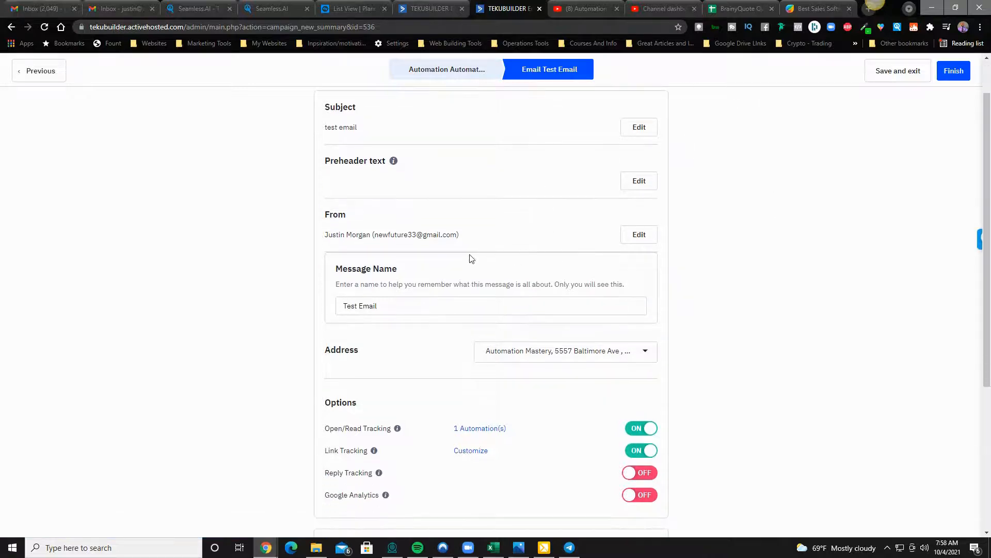
{"action": "scroll", "coordinate": [471, 259], "scroll_direction": "down", "scroll_amount": 5}
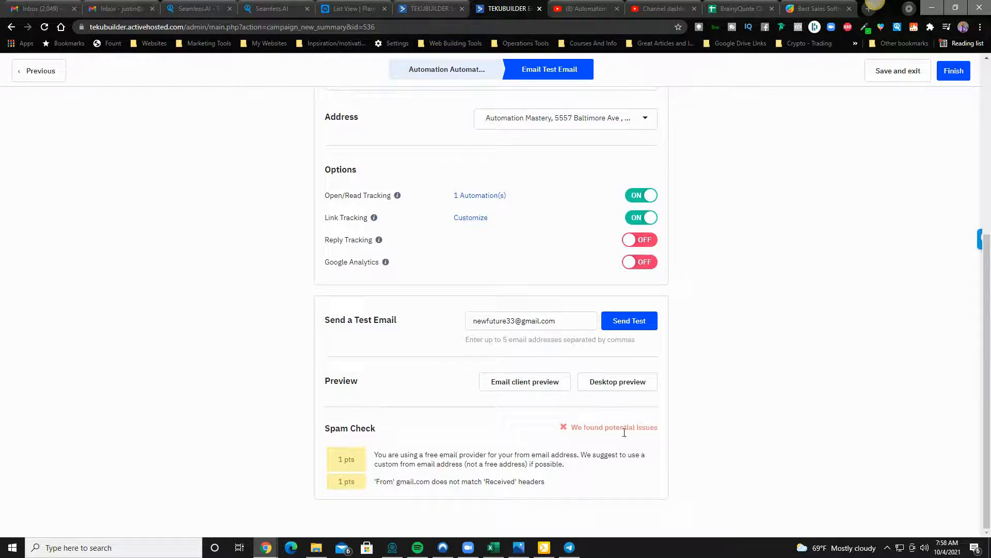
{"action": "scroll", "coordinate": [640, 375], "scroll_direction": "up", "scroll_amount": 5}
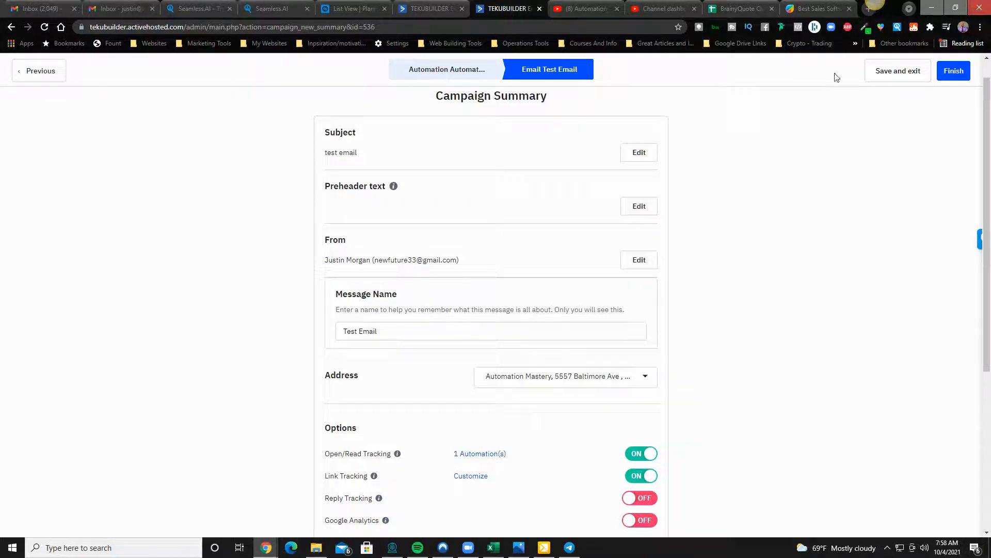
{"action": "left_click", "coordinate": [953, 71]}
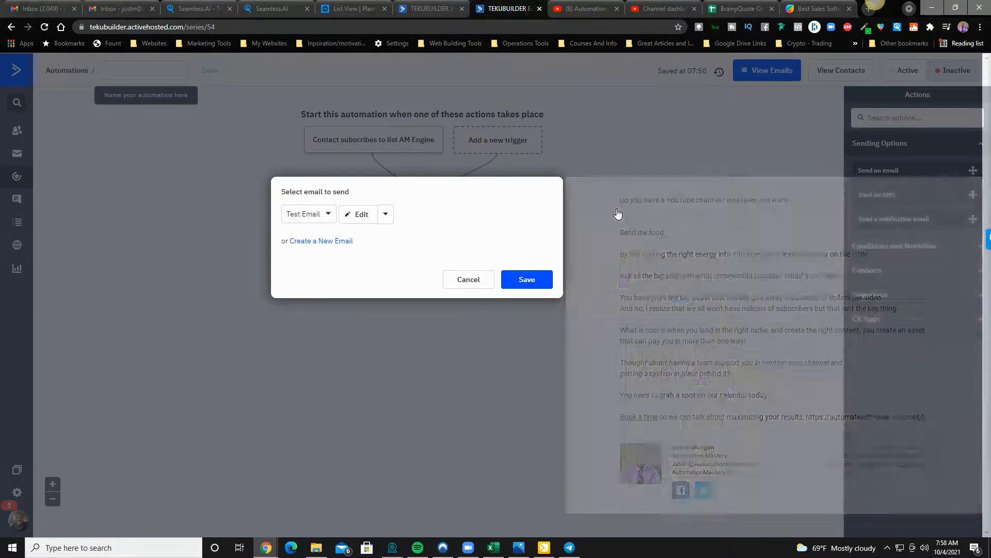
{"action": "left_click", "coordinate": [532, 278]}
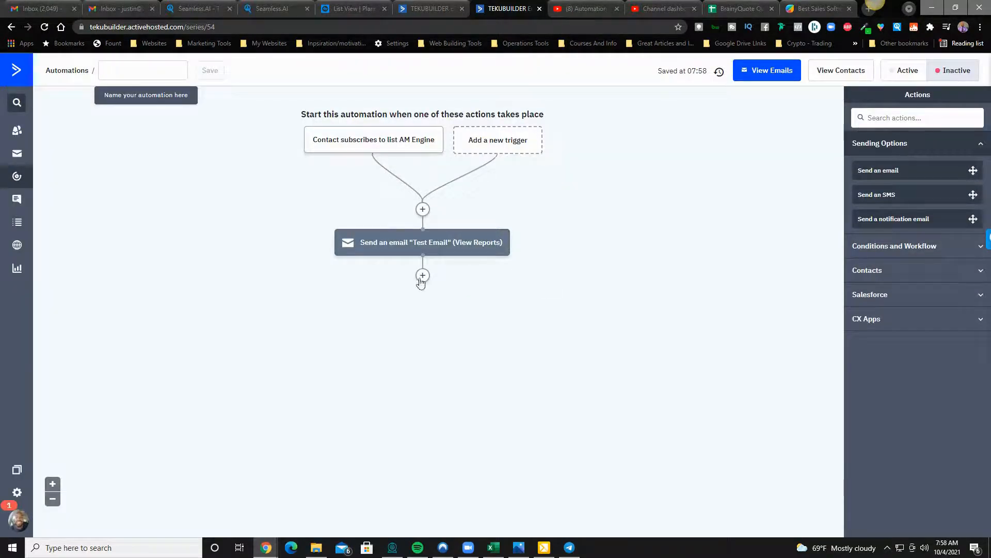
{"action": "left_click", "coordinate": [416, 247]}
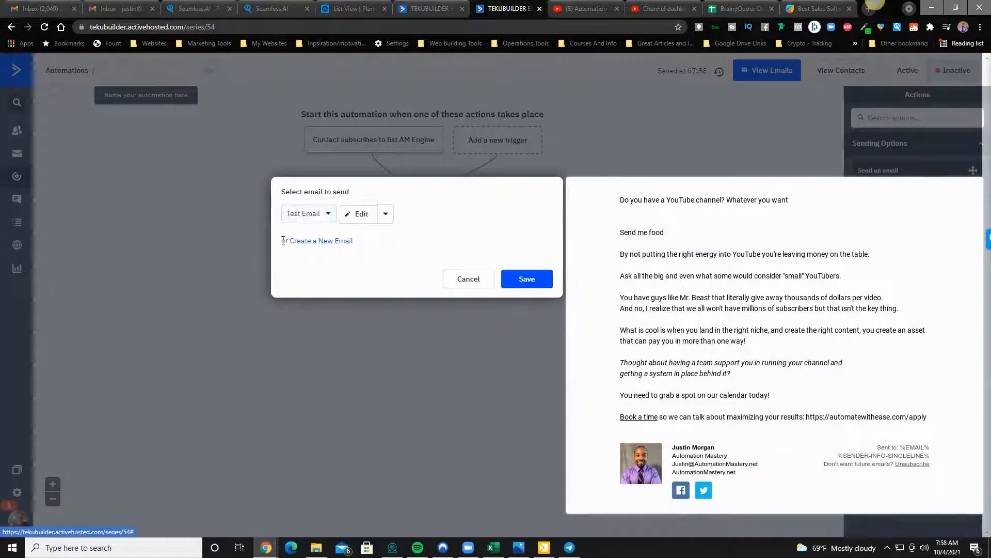
{"action": "left_click", "coordinate": [474, 282]}
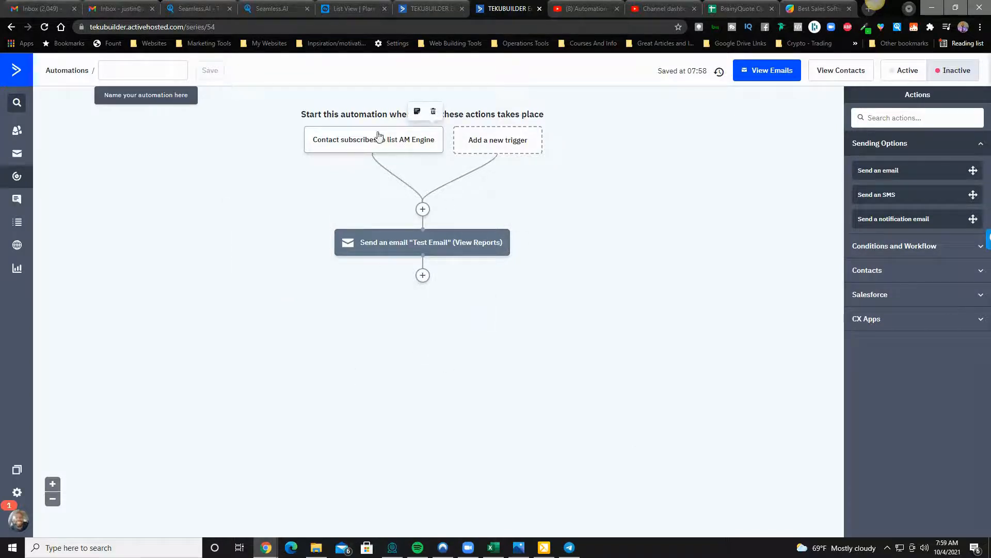
Add a wait of 1 day after the Test Email action
{"action": "left_click", "coordinate": [423, 276]}
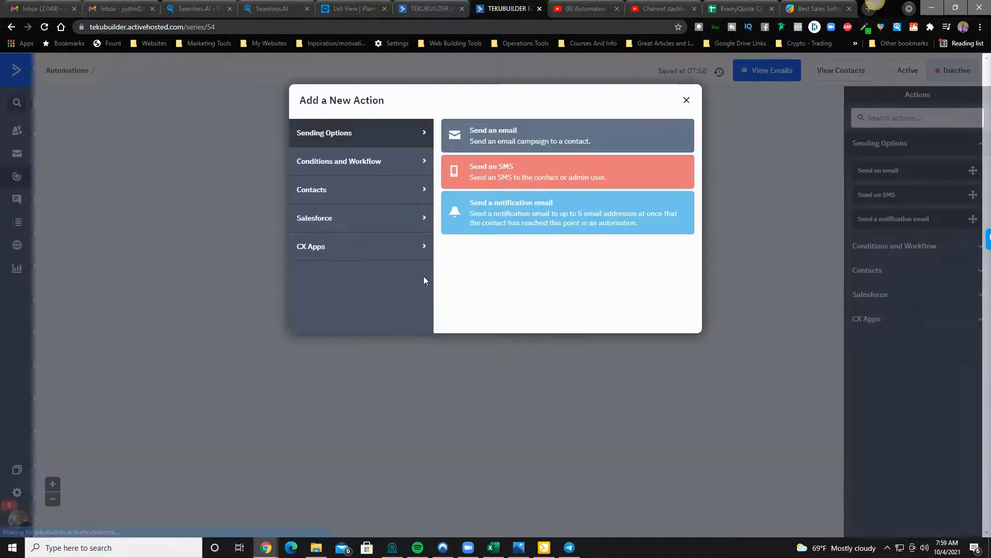
{"action": "left_click", "coordinate": [376, 168]}
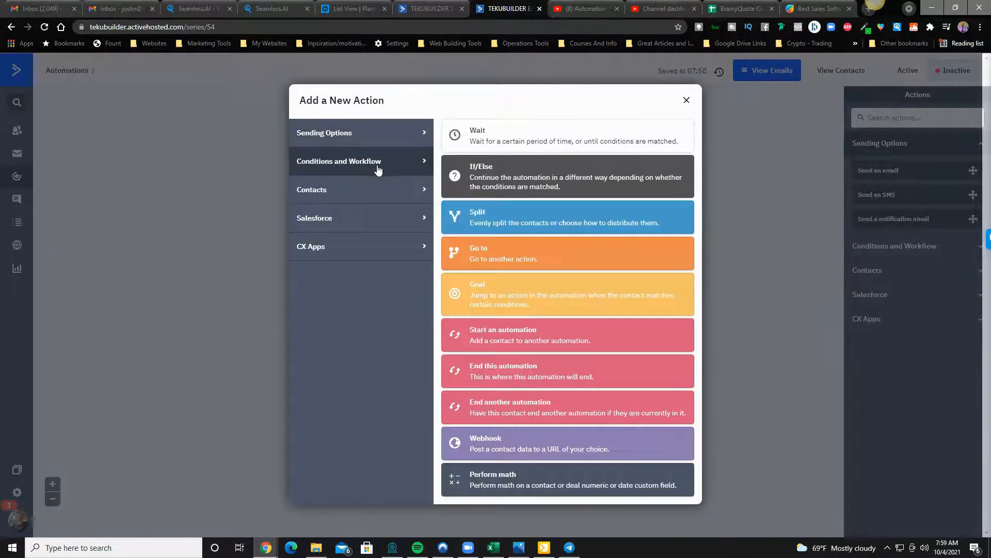
{"action": "left_click", "coordinate": [517, 143]}
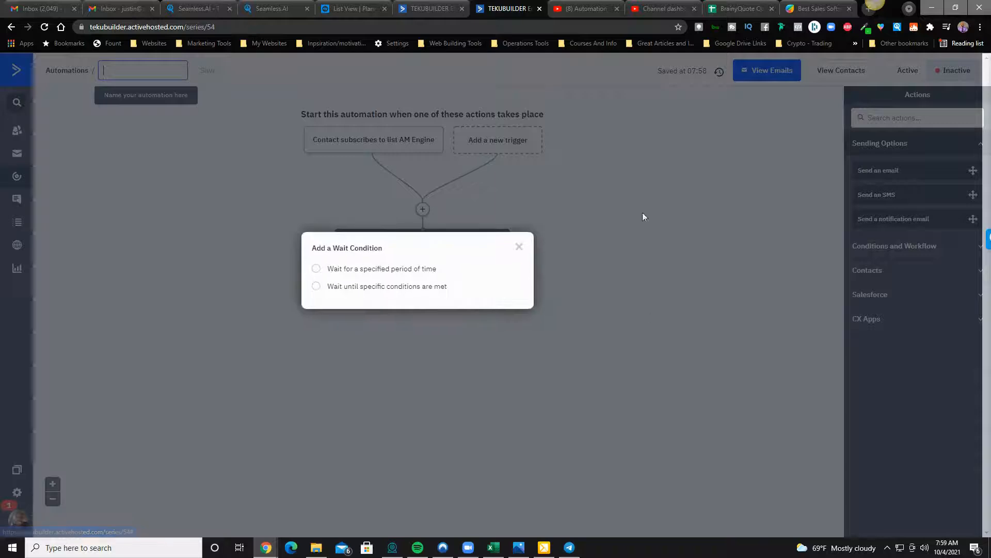
{"action": "left_click", "coordinate": [316, 271]}
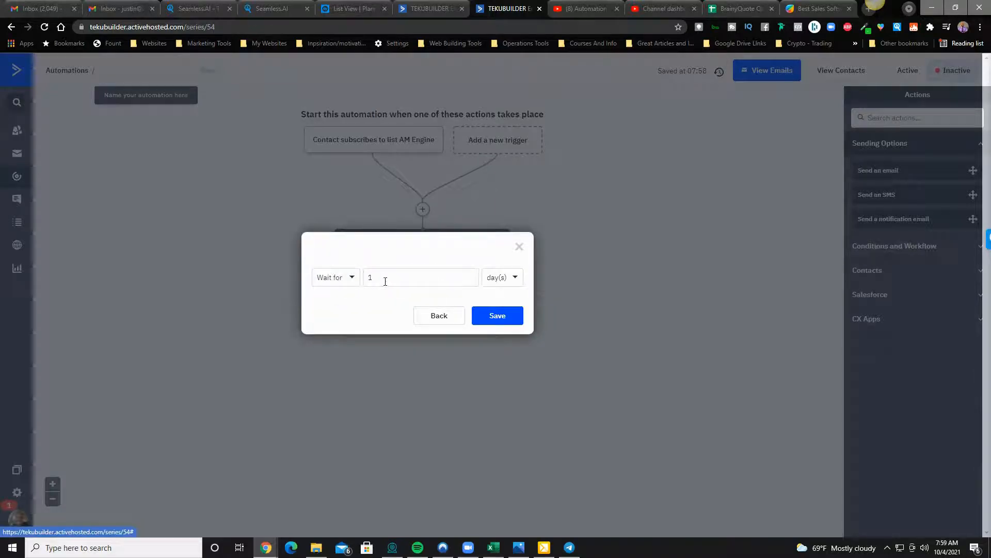
{"action": "left_click", "coordinate": [503, 315]}
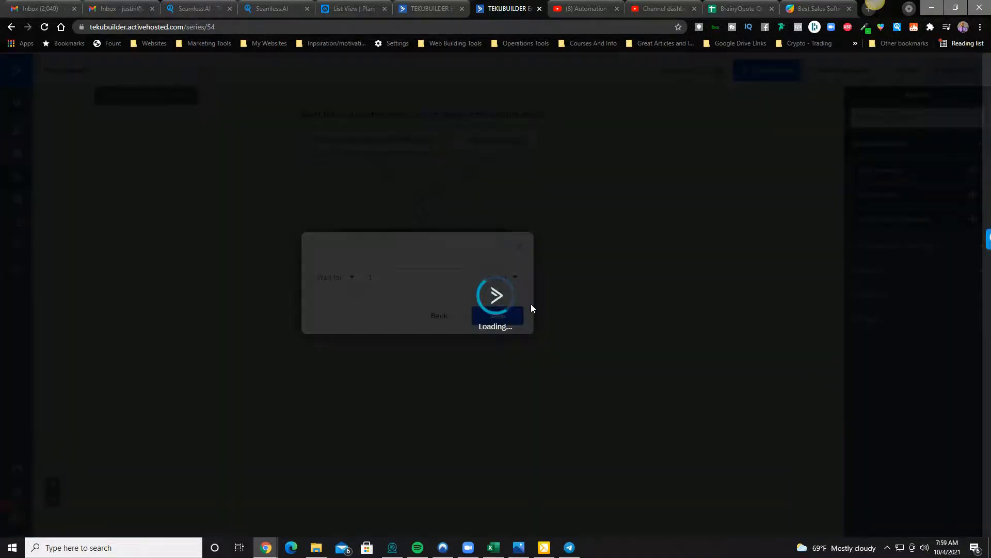
{"action": "mouse_move", "coordinate": [454, 248]}
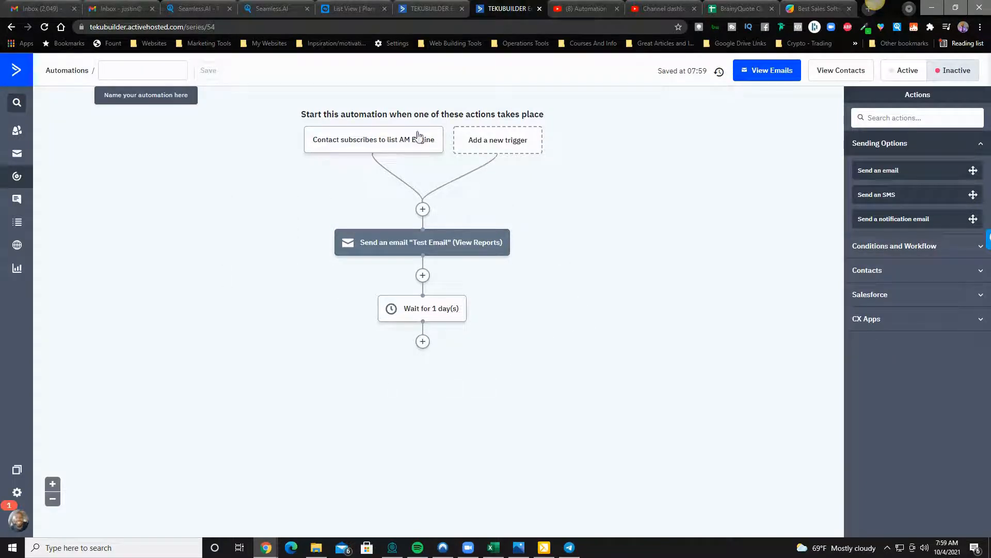
Review the sending options and the conditions and workflow actions that can be added after the 1-day wait
{"action": "mouse_move", "coordinate": [372, 154]}
{"action": "mouse_move", "coordinate": [406, 247]}
{"action": "left_click", "coordinate": [424, 341]}
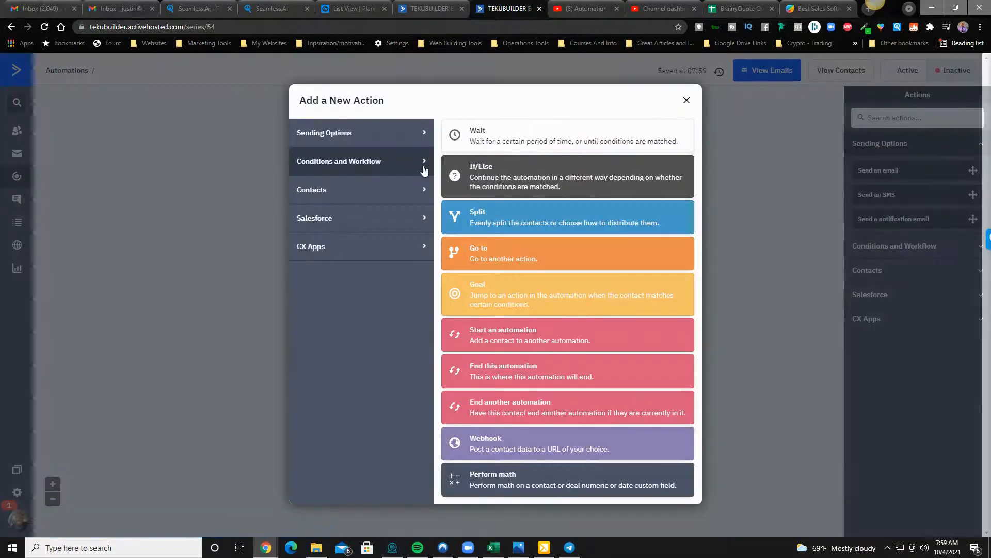
{"action": "left_click", "coordinate": [351, 140]}
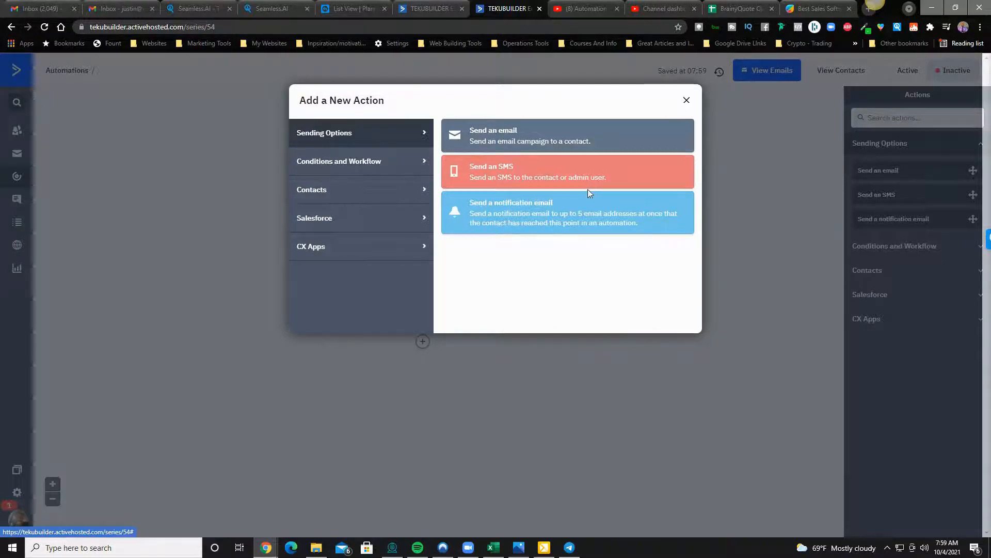
{"action": "left_click", "coordinate": [395, 166]}
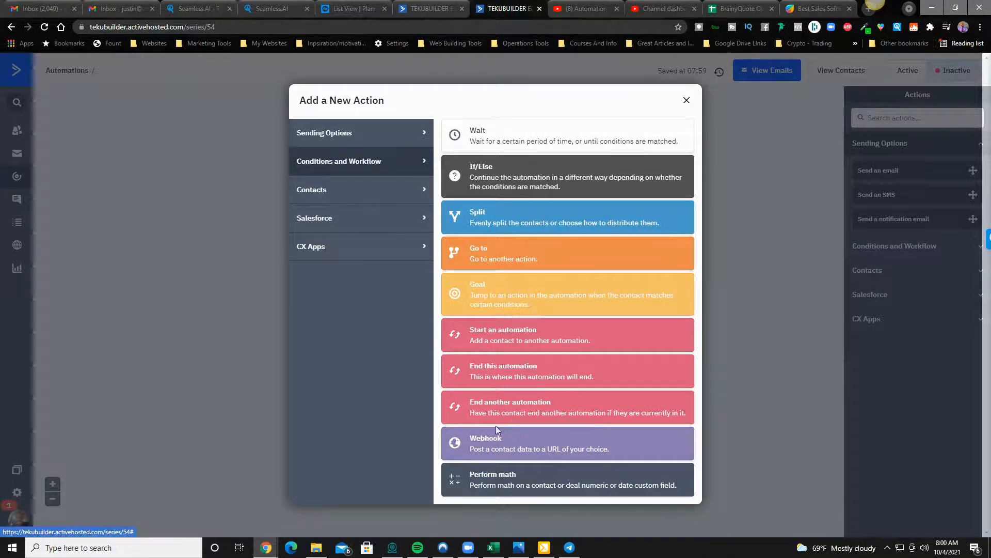
{"action": "left_click", "coordinate": [687, 101]}
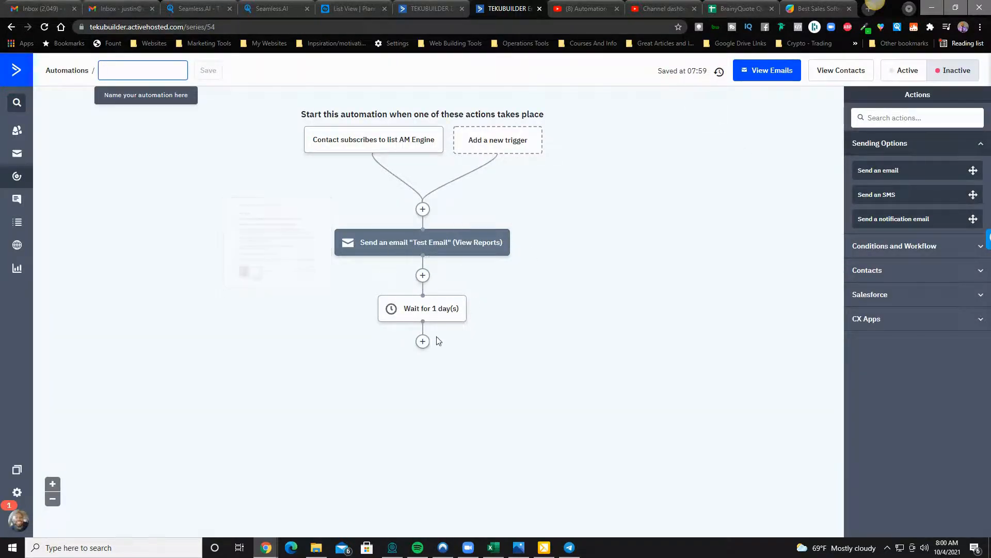
{"action": "left_click", "coordinate": [423, 341]}
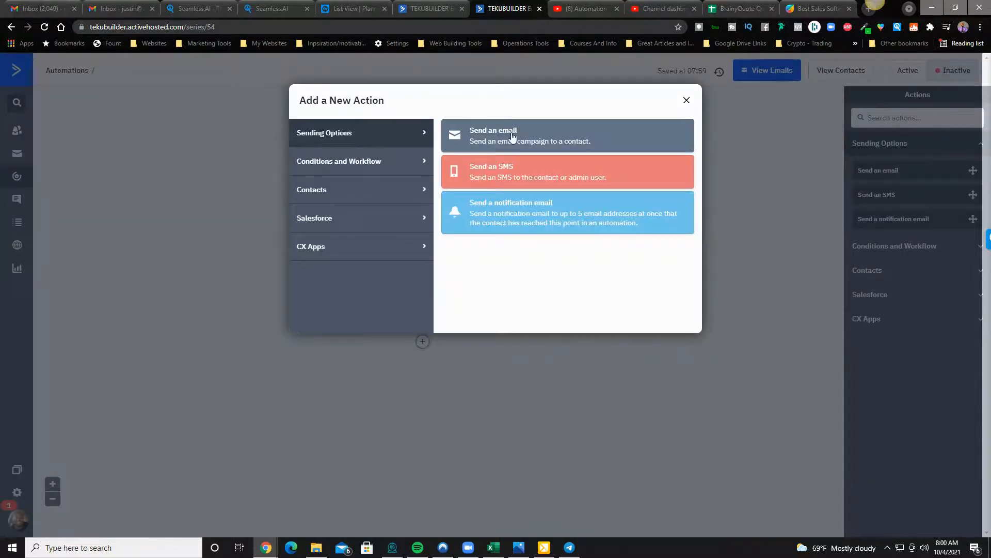
{"action": "left_click", "coordinate": [686, 102]}
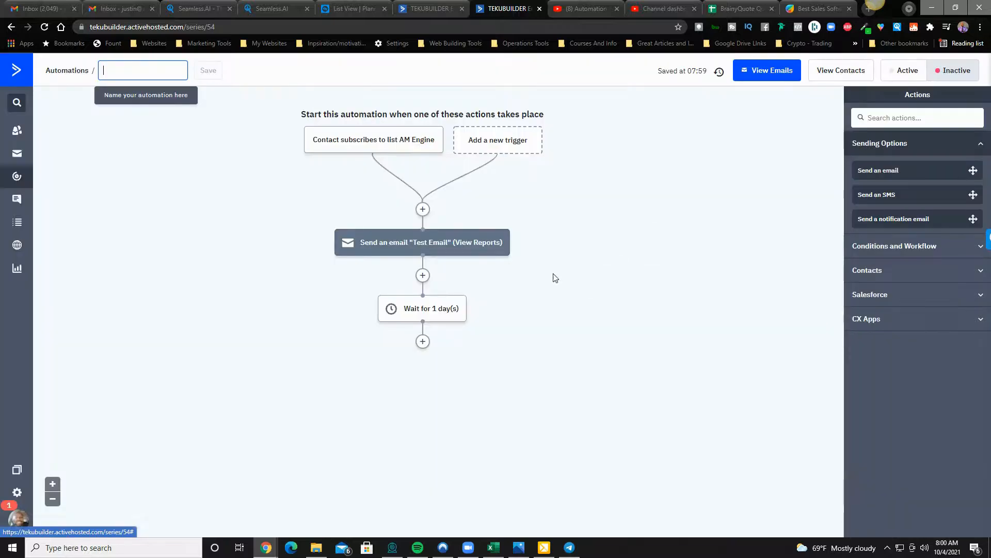
Examine the wait action's time units and its choice between Wait for and Wait until, then close its settings without saving
{"action": "left_click", "coordinate": [428, 312]}
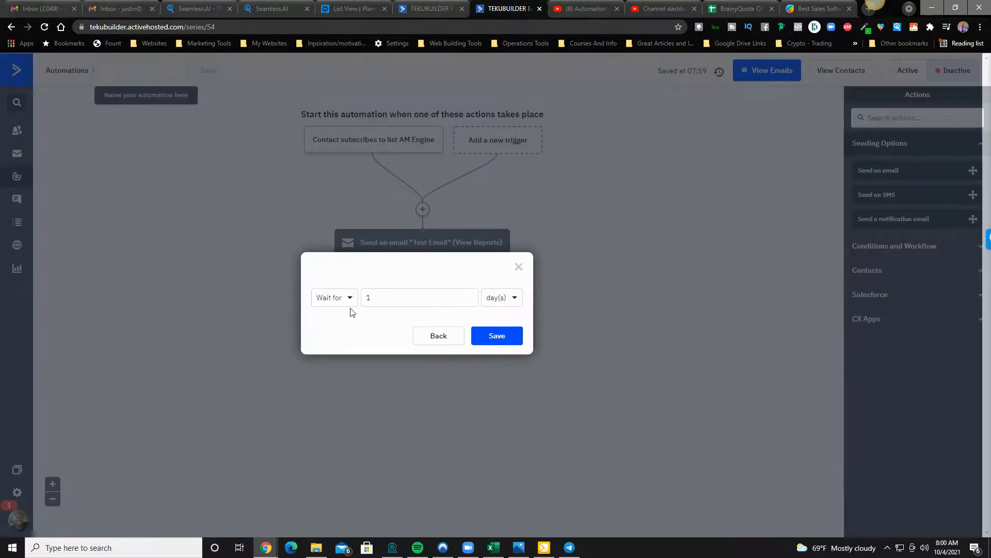
{"action": "left_click", "coordinate": [506, 303]}
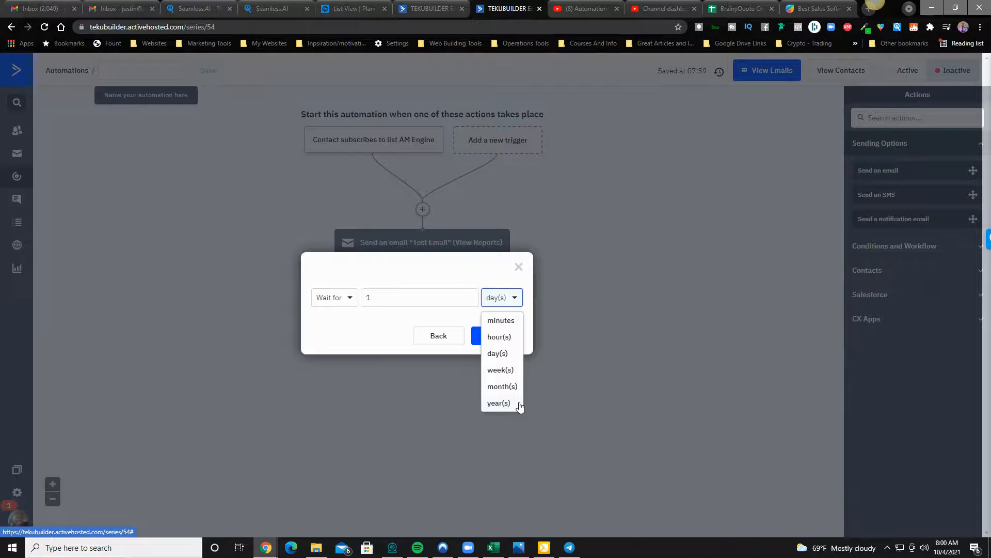
{"action": "left_click", "coordinate": [349, 300]}
{"action": "left_click", "coordinate": [397, 325]}
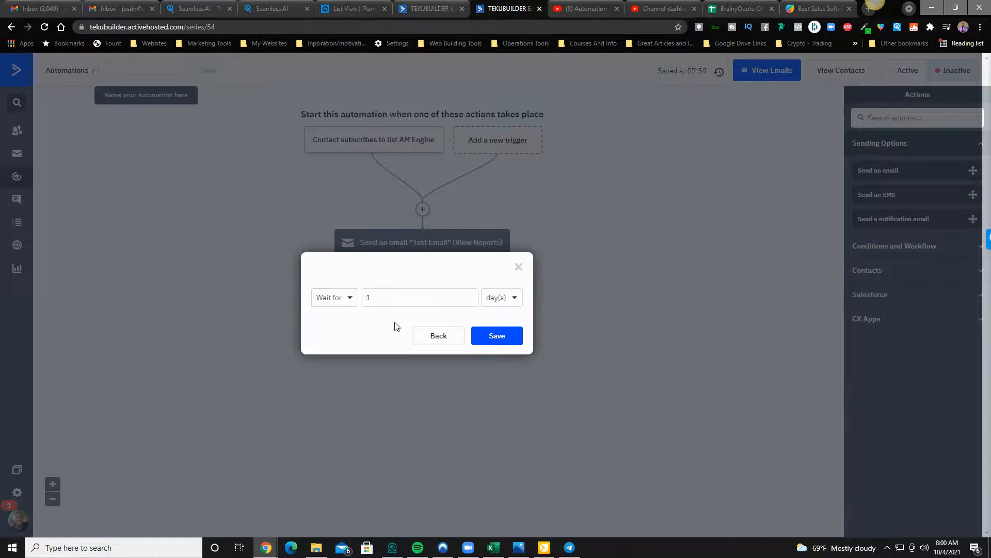
{"action": "left_click", "coordinate": [353, 302]}
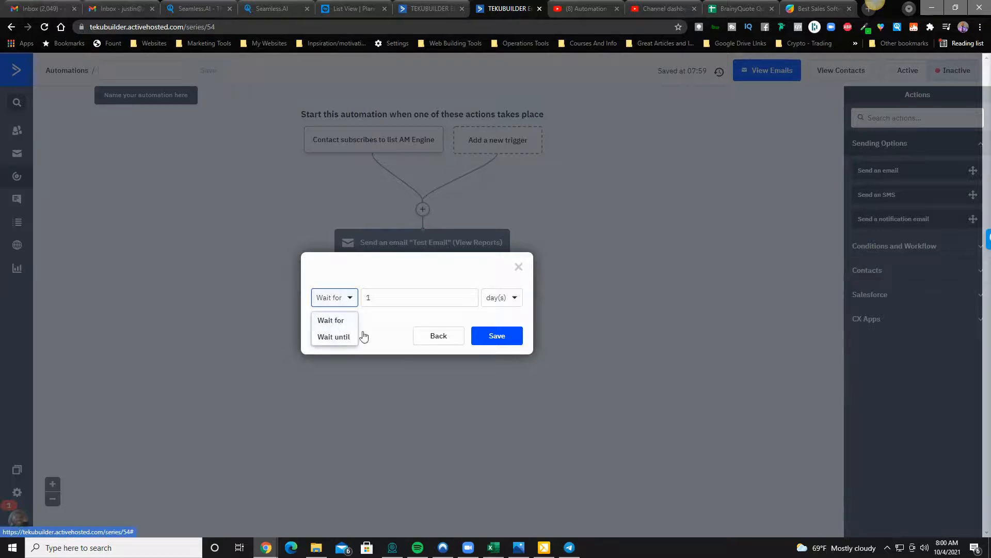
{"action": "left_click", "coordinate": [408, 321]}
{"action": "left_click", "coordinate": [517, 268]}
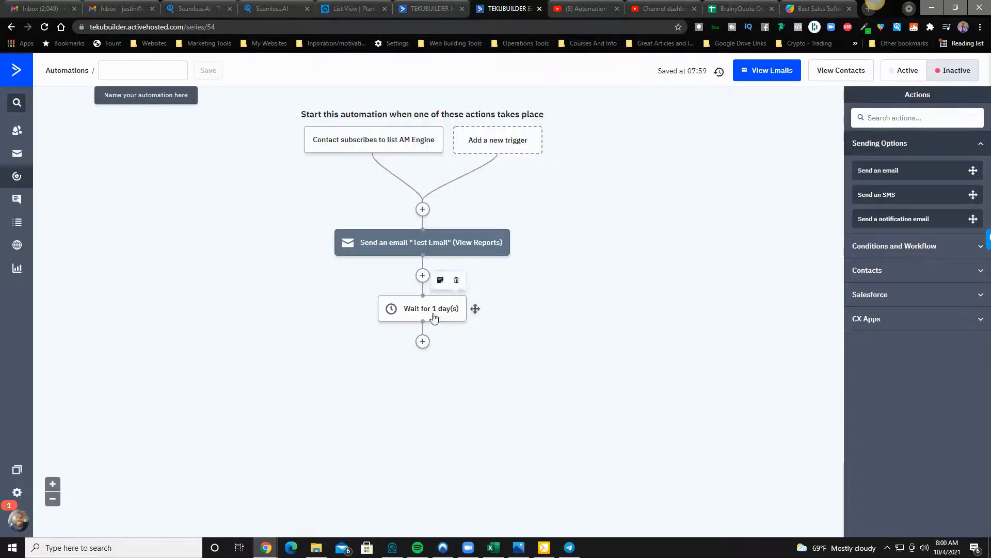
Add an End this automation action after the 1-day wait and review the actions that can be inserted before it
{"action": "left_click", "coordinate": [423, 341]}
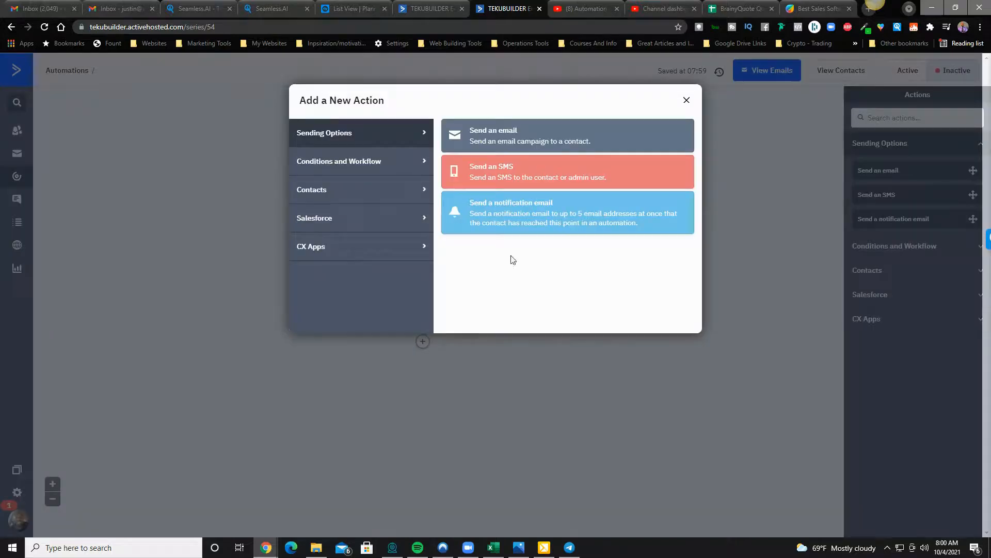
{"action": "left_click", "coordinate": [343, 164]}
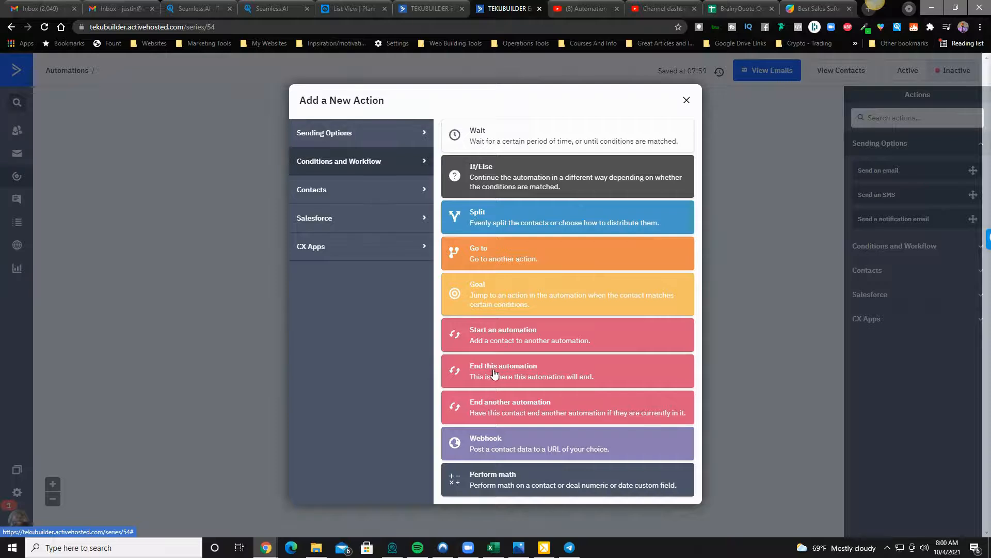
{"action": "left_click", "coordinate": [572, 371]}
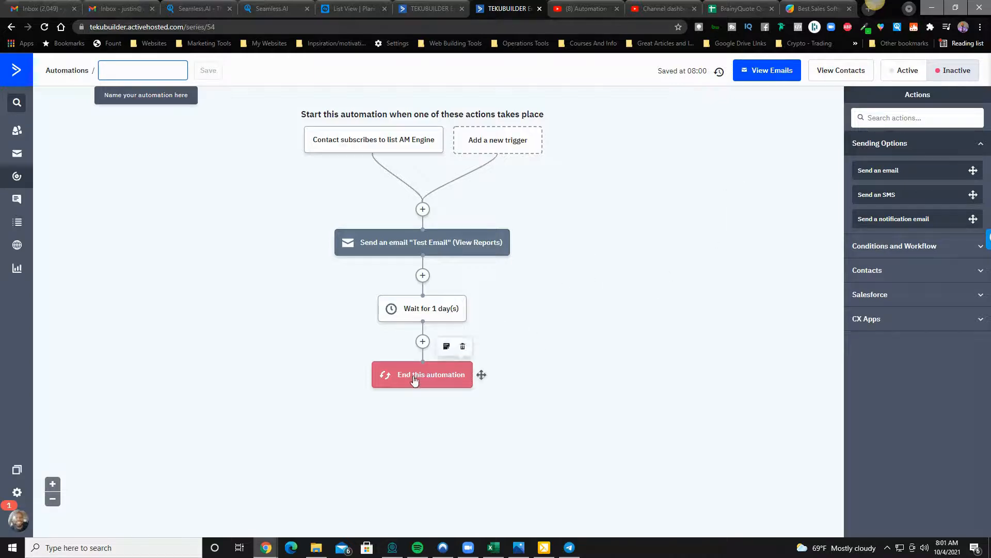
{"action": "left_click", "coordinate": [423, 342]}
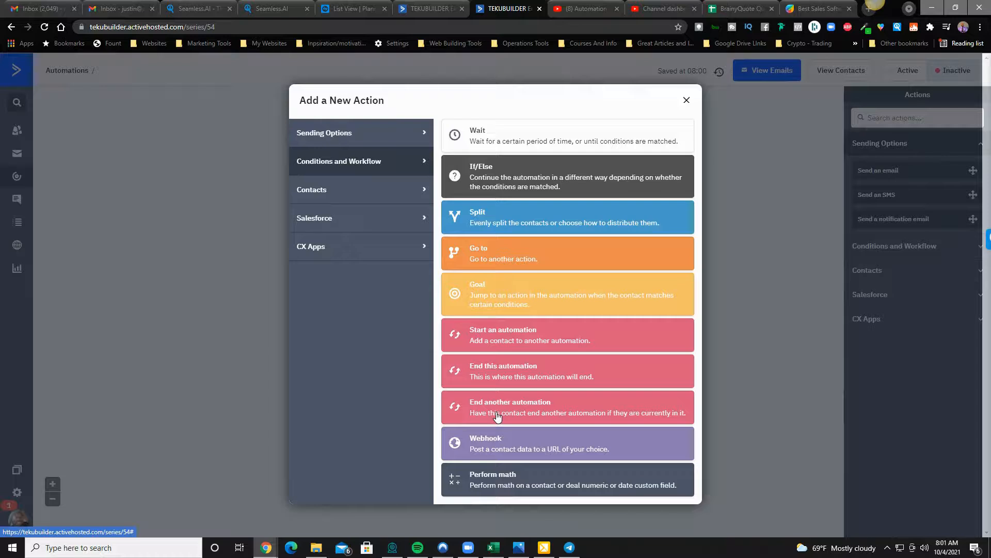
{"action": "left_click", "coordinate": [687, 102]}
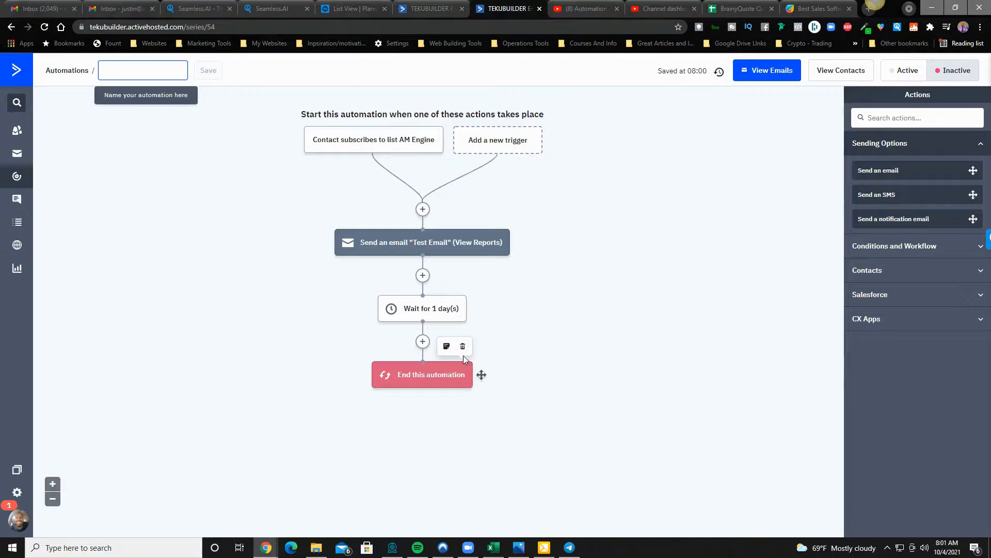